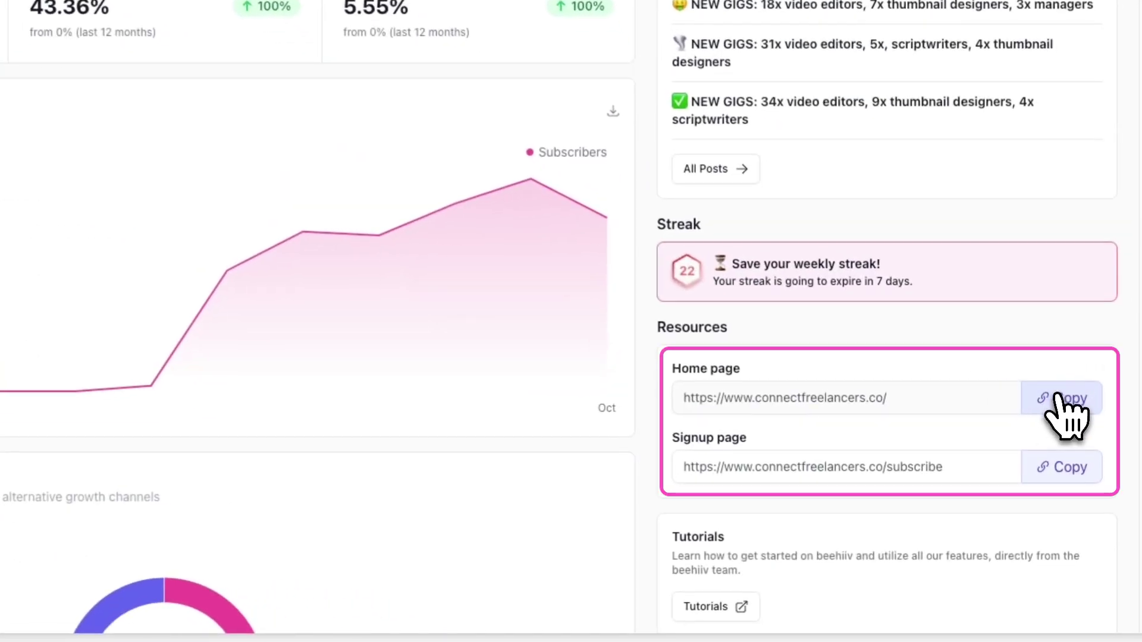
left_click(1058, 398)
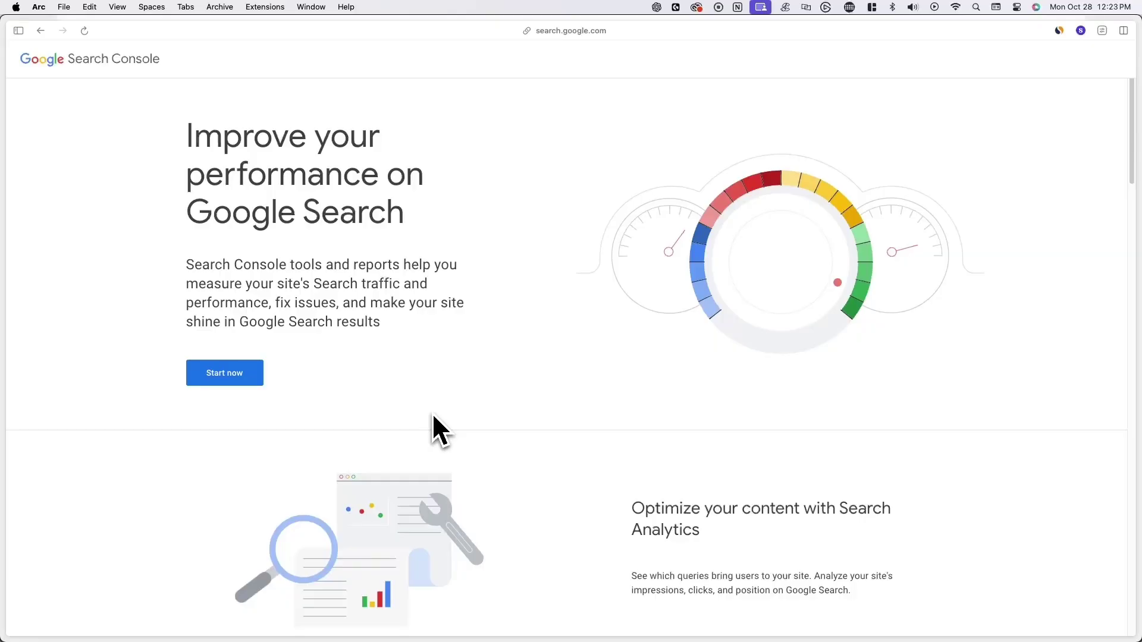
Step: Add connectfreelancers.co to Search Console as a new Domain property
left_click(259, 377)
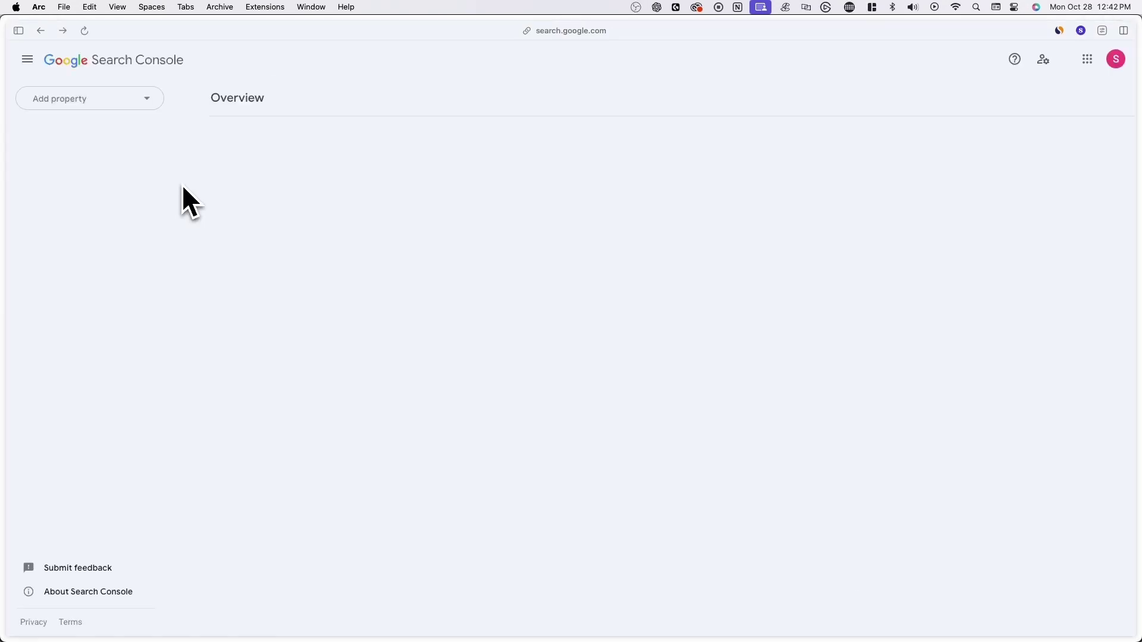
left_click(138, 101)
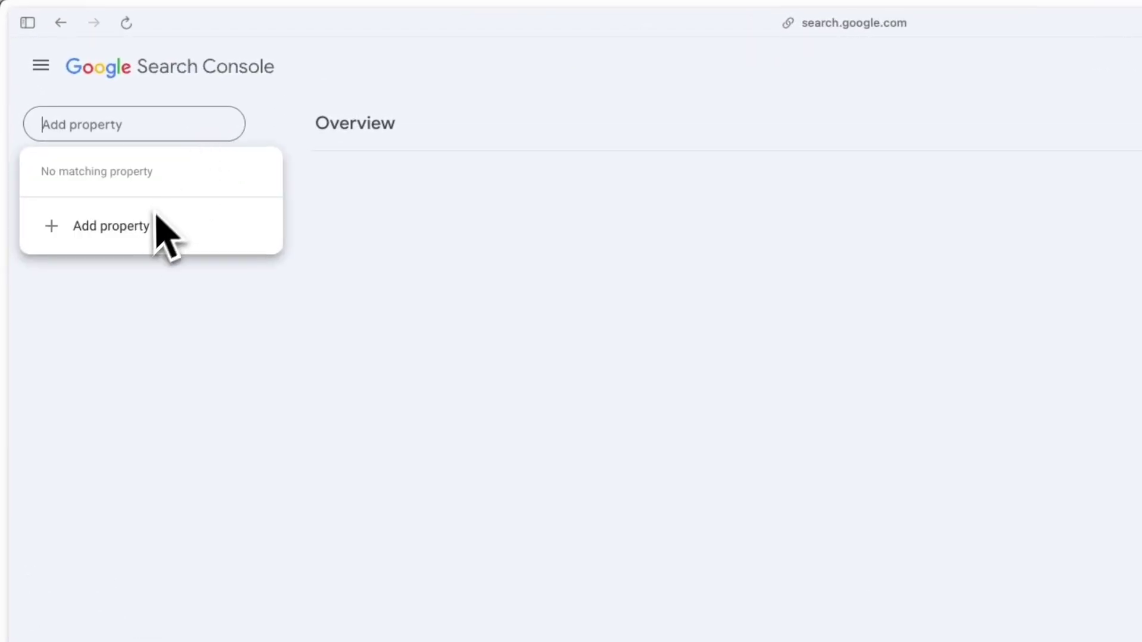
left_click(143, 232)
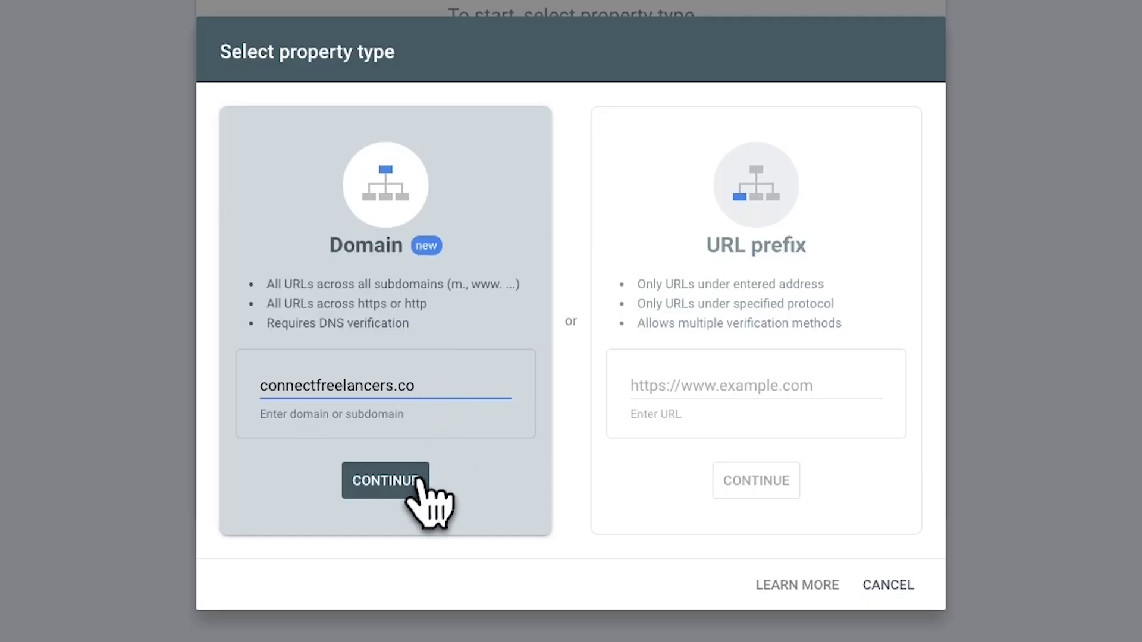
left_click(414, 484)
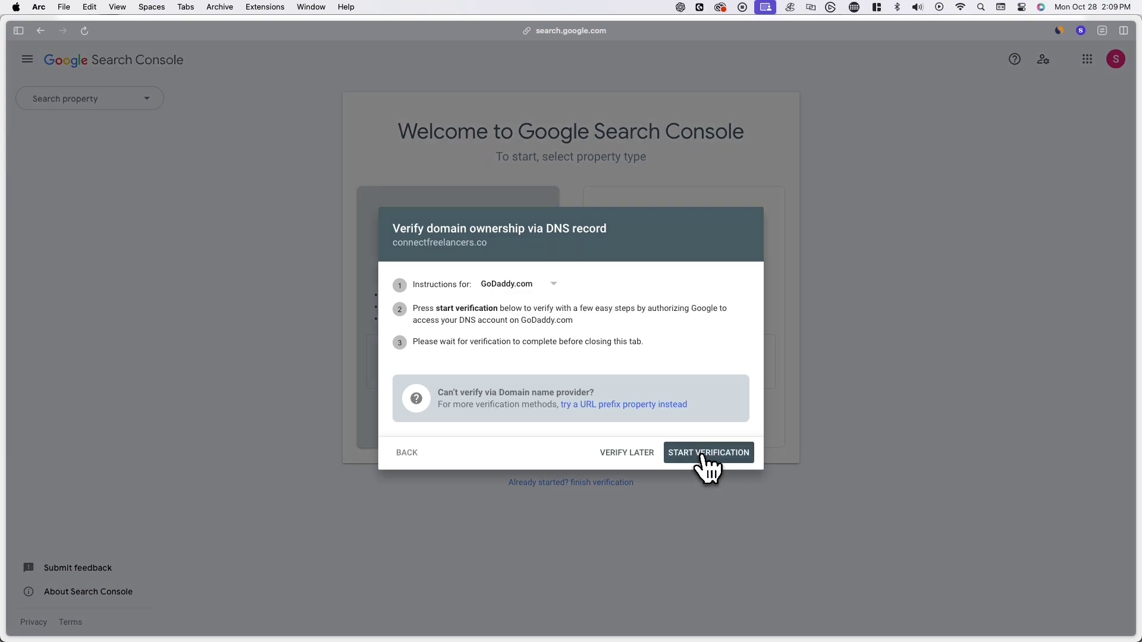
Step: Verify connectfreelancers.co ownership through GoDaddy Domain Connect and open the property's Overview
left_click(705, 457)
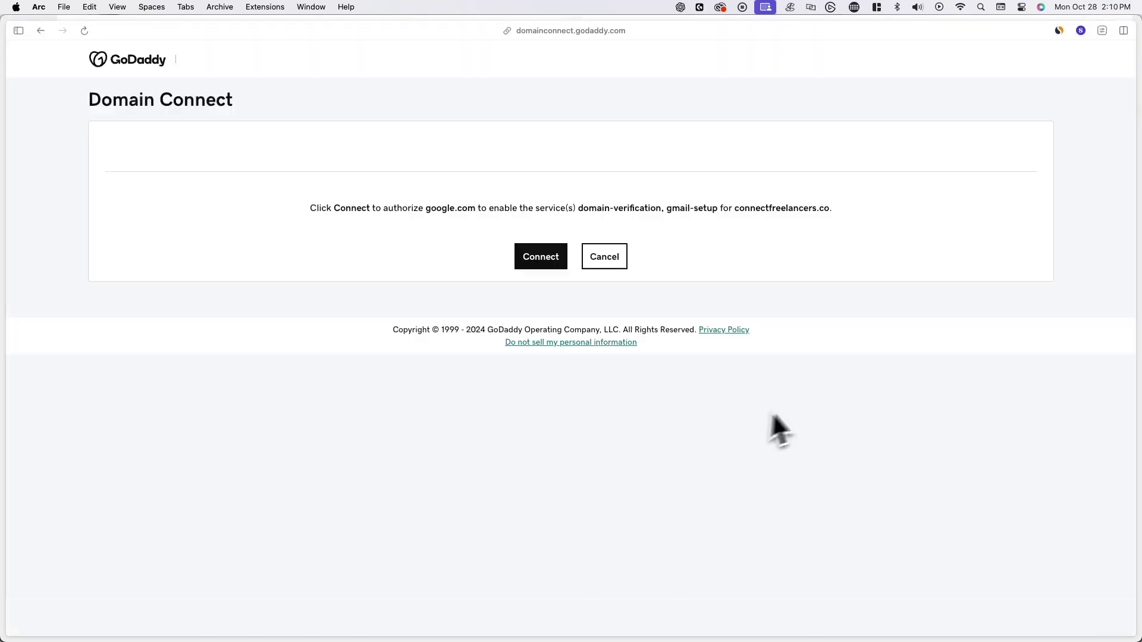
left_click(537, 276)
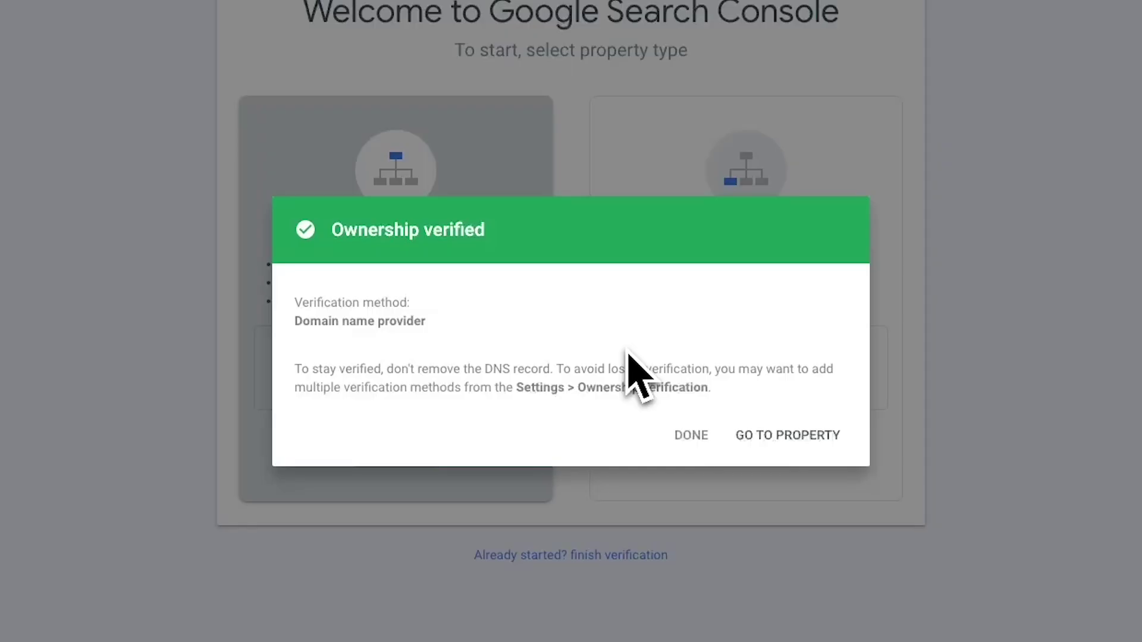
left_click(781, 437)
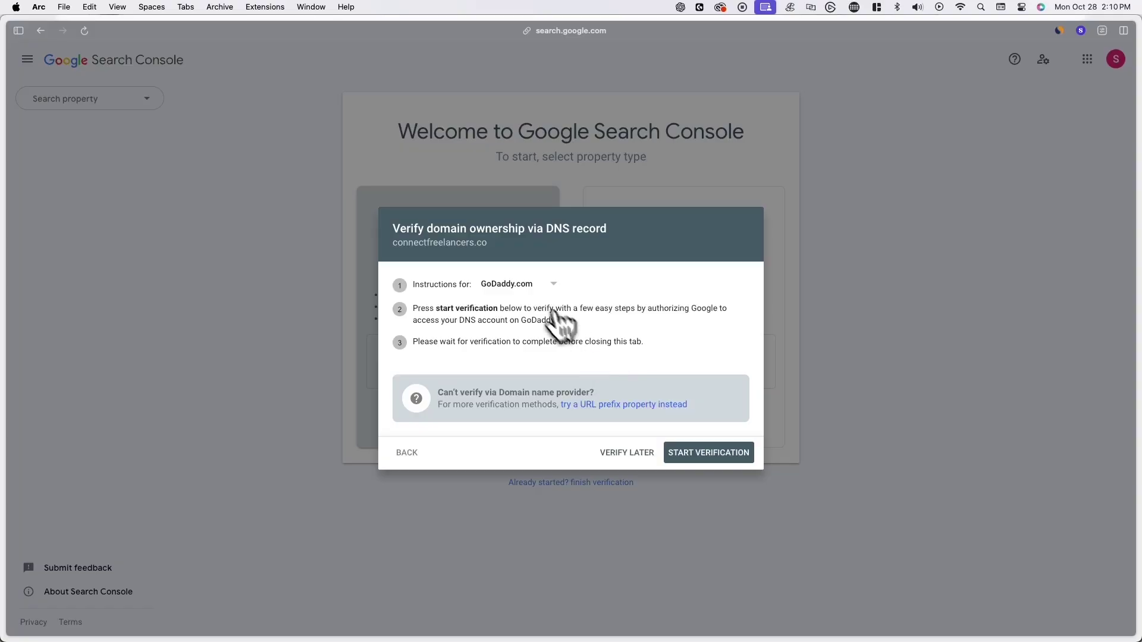
Step: Show the TXT record instructions for any DNS provider and start a new GoDaddy DNS record
left_click(542, 285)
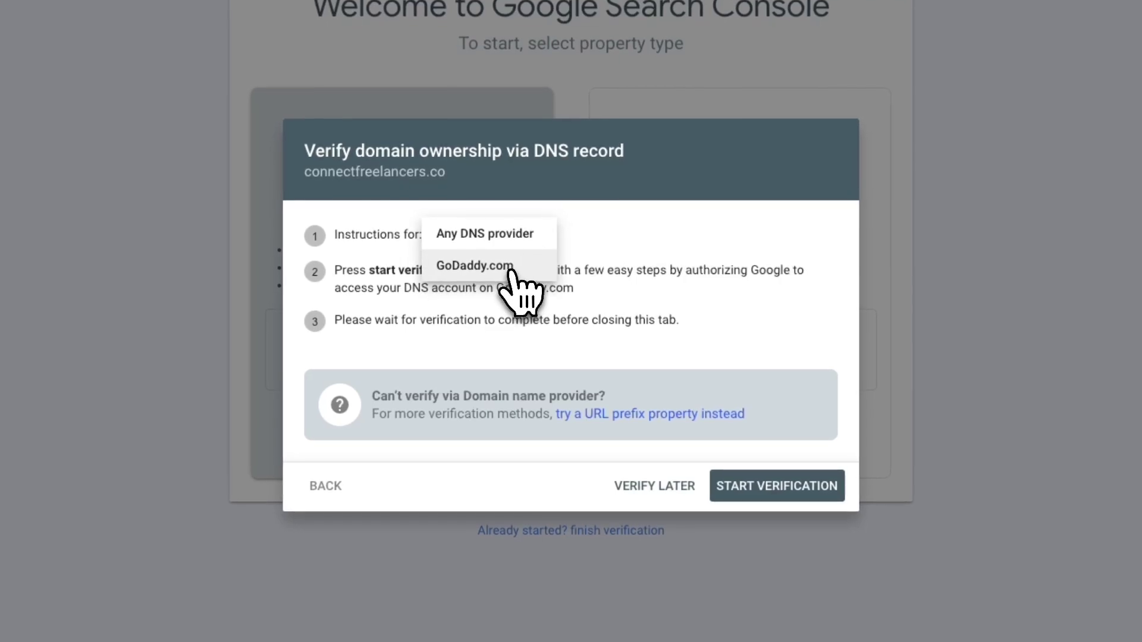
left_click(510, 238)
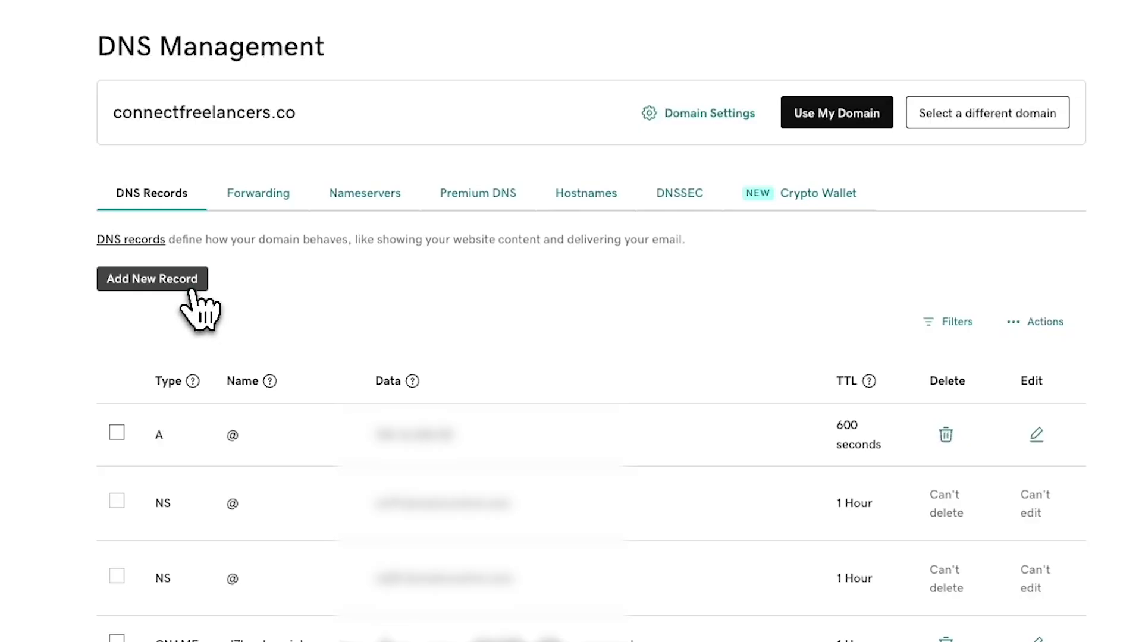
left_click(191, 284)
left_click(196, 385)
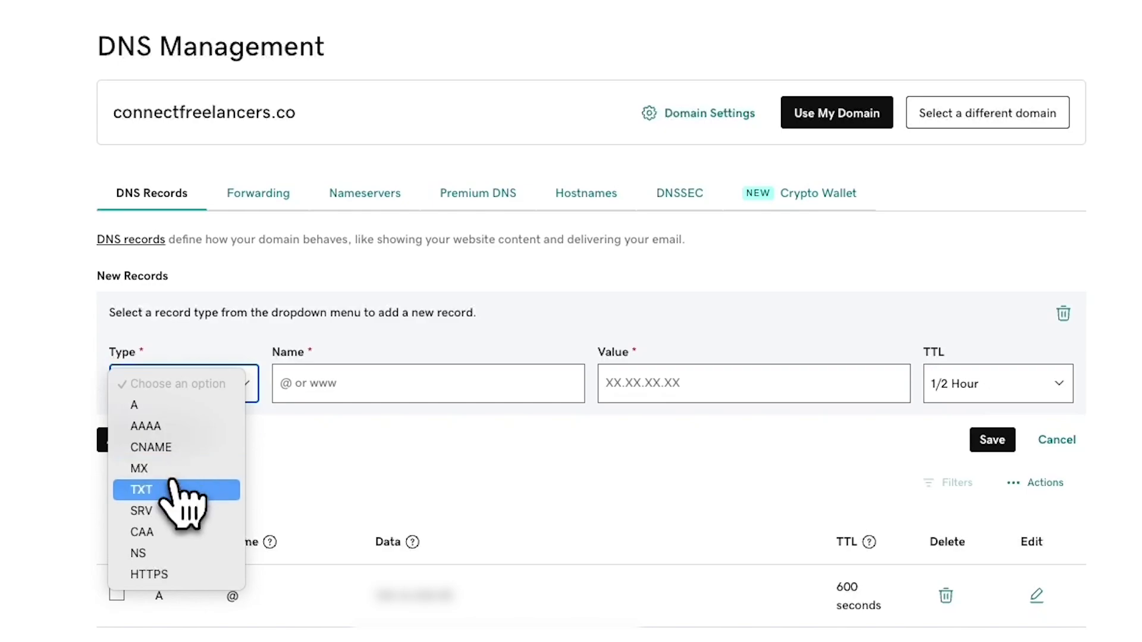
Step: Save a GoDaddy TXT record holding the pasted Google site verification value
left_click(174, 493)
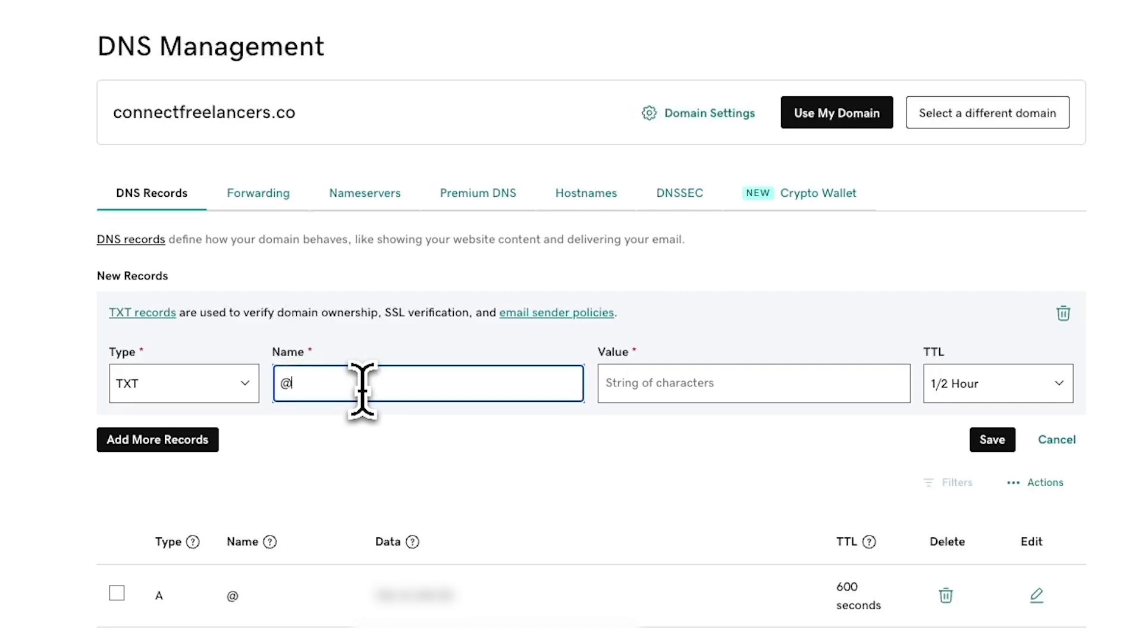
left_click(662, 387)
key("ctrl+v")
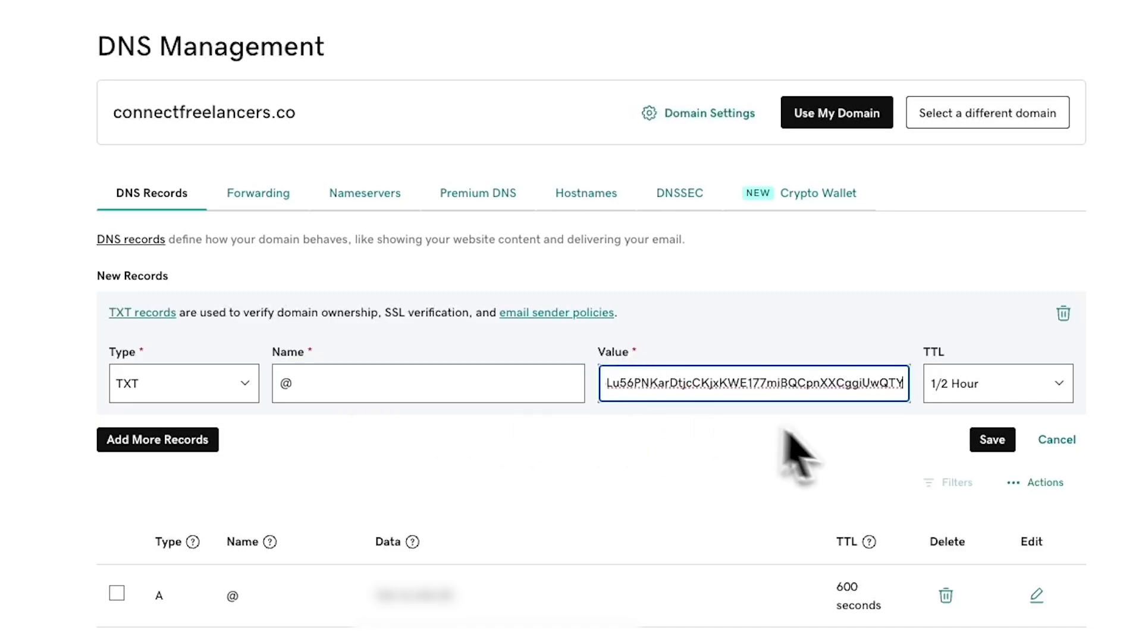
left_click(988, 441)
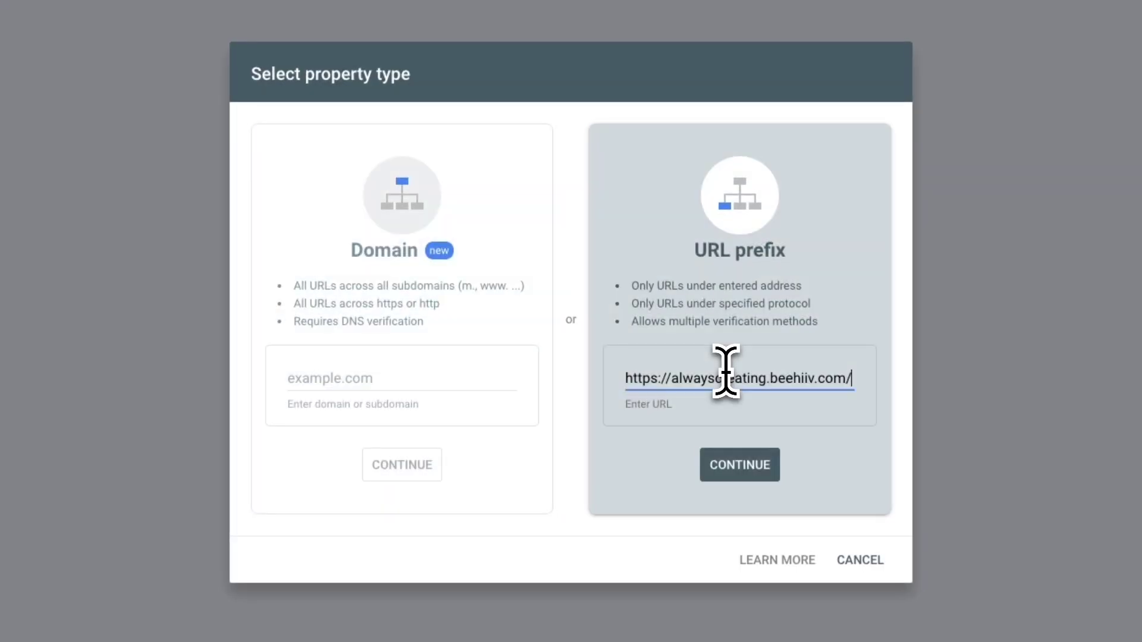
left_click(737, 464)
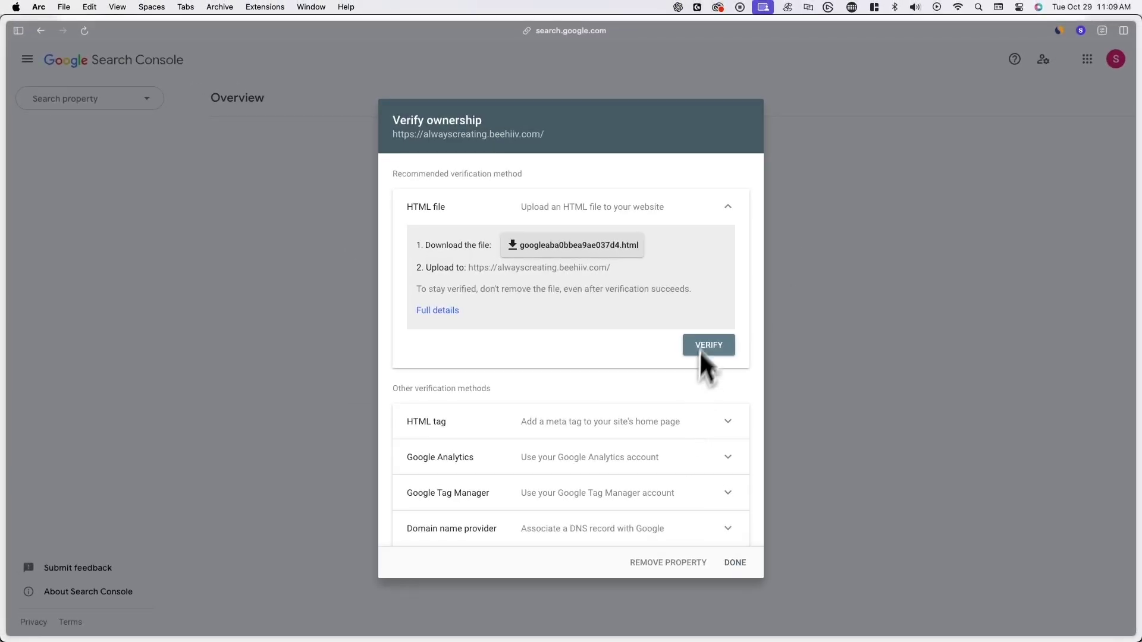
left_click(720, 217)
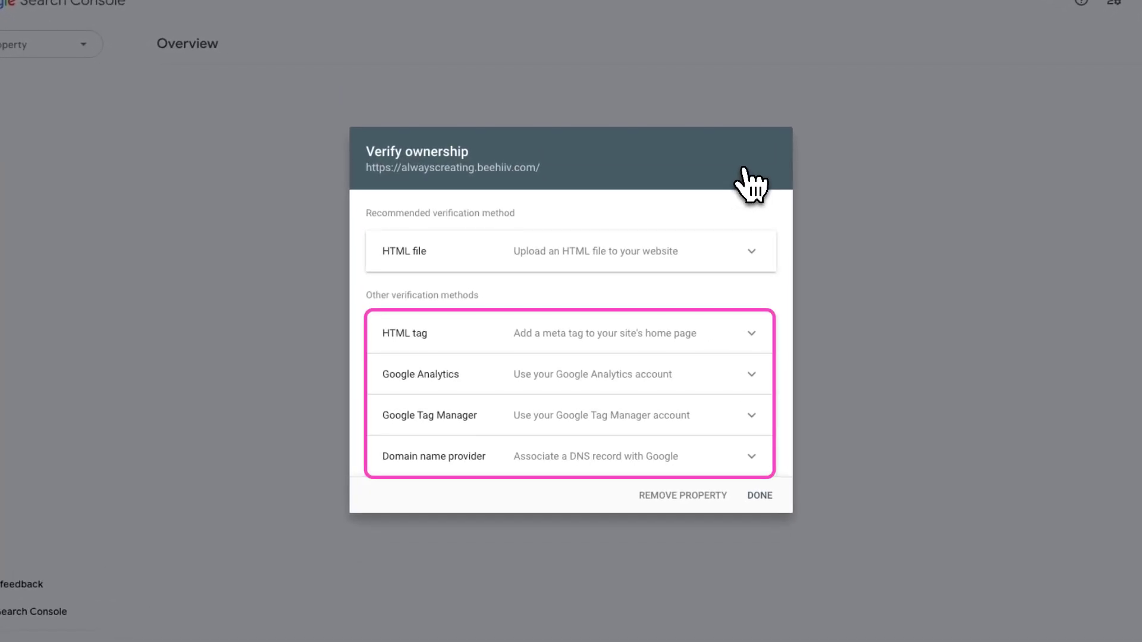
left_click(728, 333)
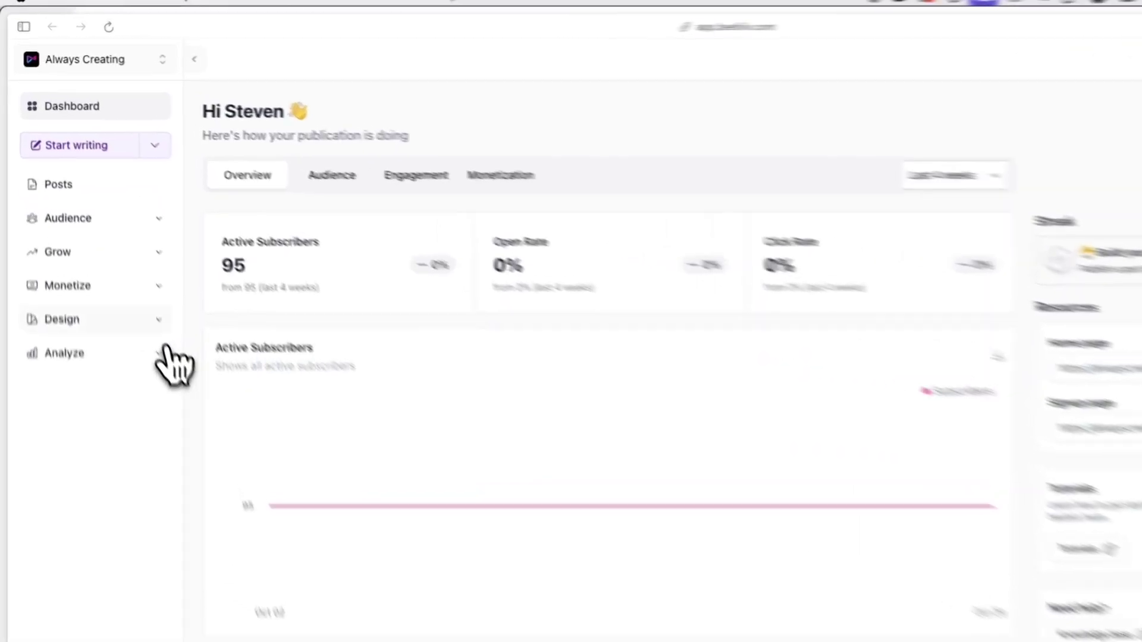
Step: On beehiiv's Pixels settings, set the Google Search Console Verification Code to the bare token
left_click(116, 256)
left_click(164, 395)
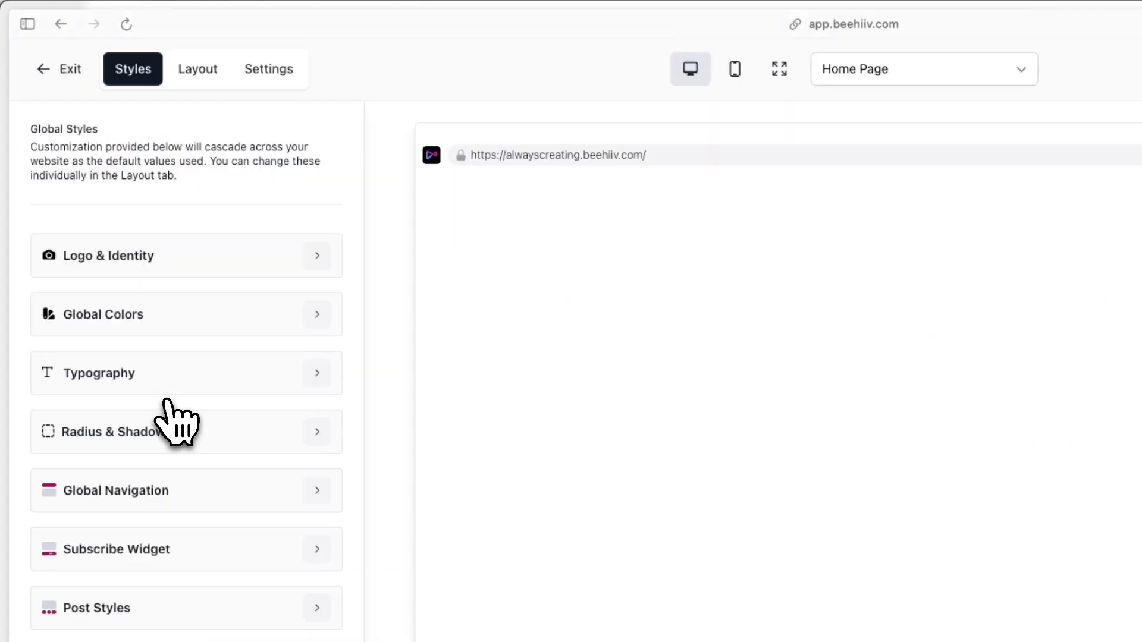
left_click(271, 72)
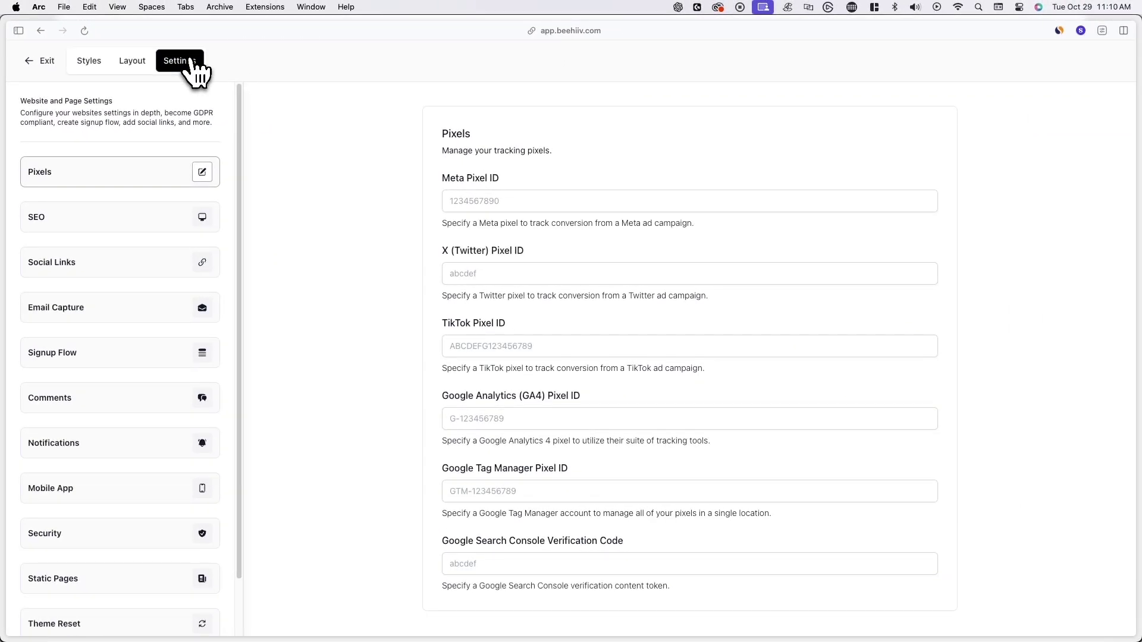
left_click(597, 564)
key("super+v")
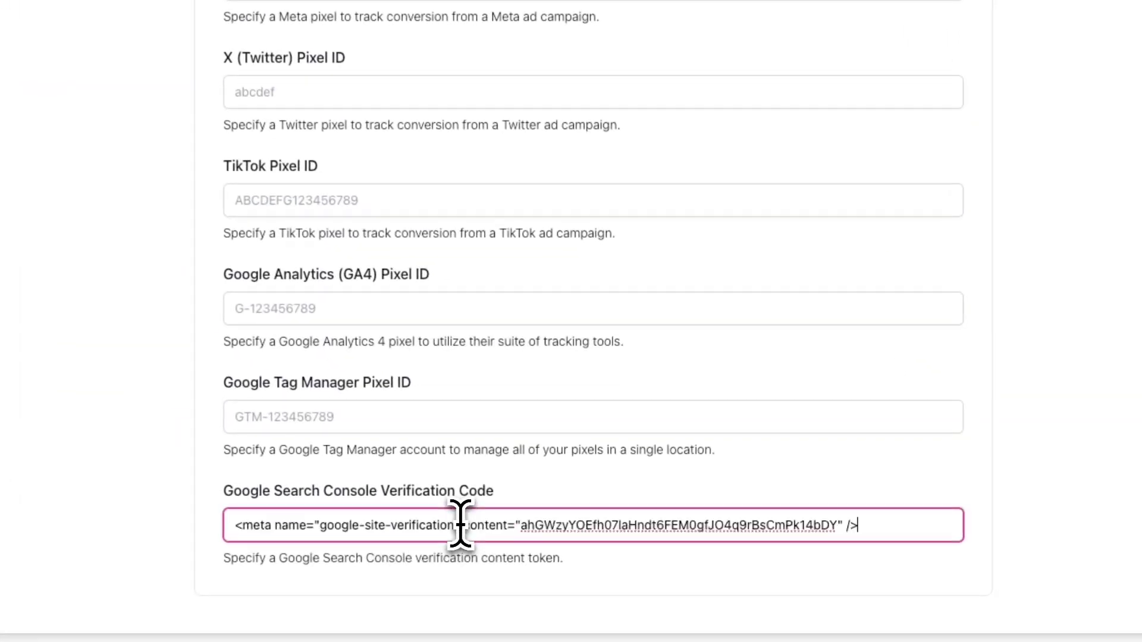
left_click(604, 576)
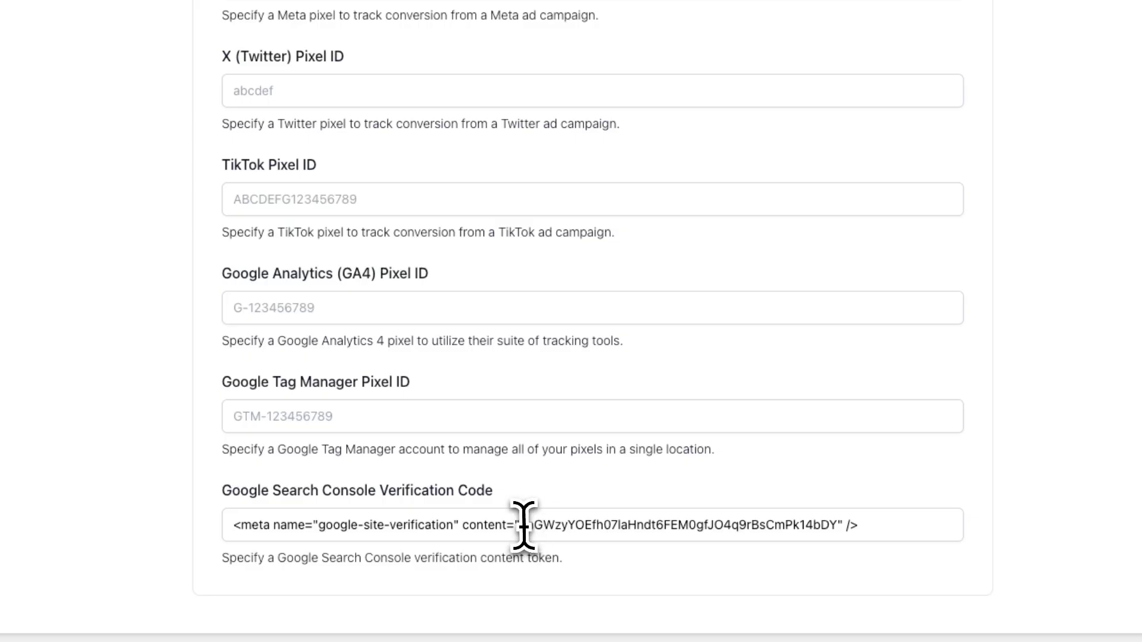
left_click_drag(524, 525, 832, 528)
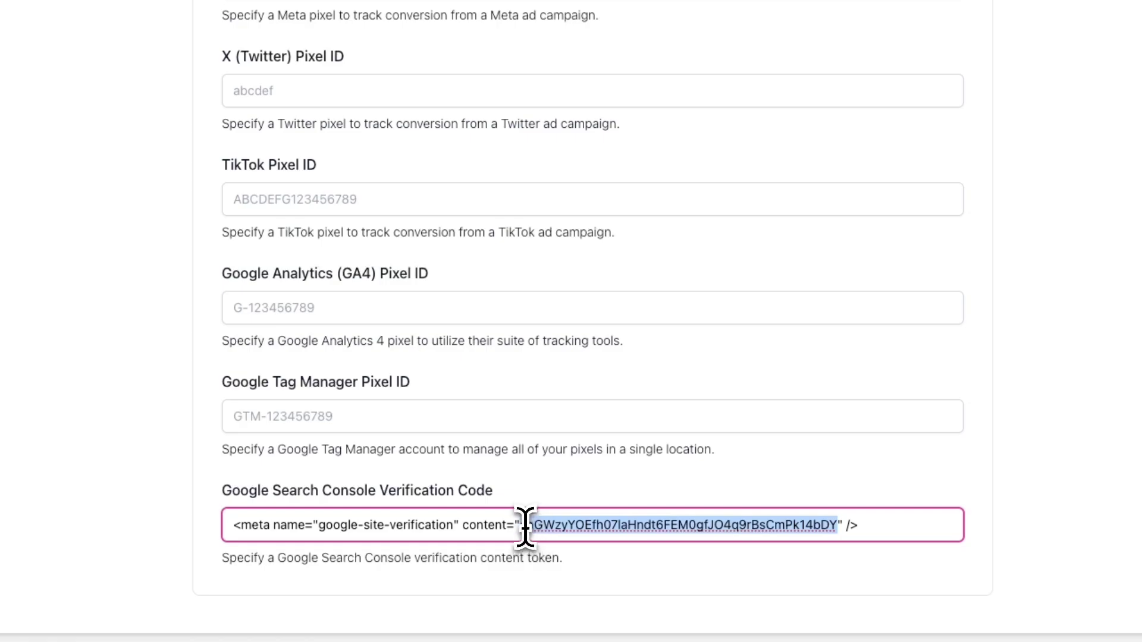
key("ctrl+c")
key("ctrl+a")
key("ctrl+v")
Step: Save the beehiiv verification code and confirm ownership with the HTML tag VERIFY
left_click(549, 558)
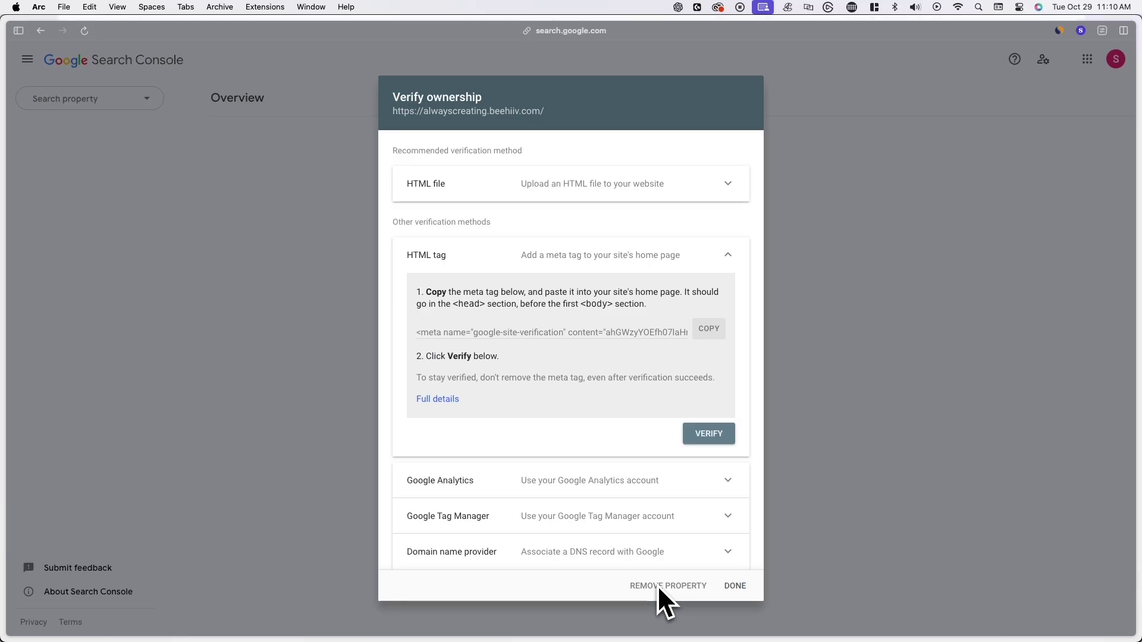
left_click(703, 440)
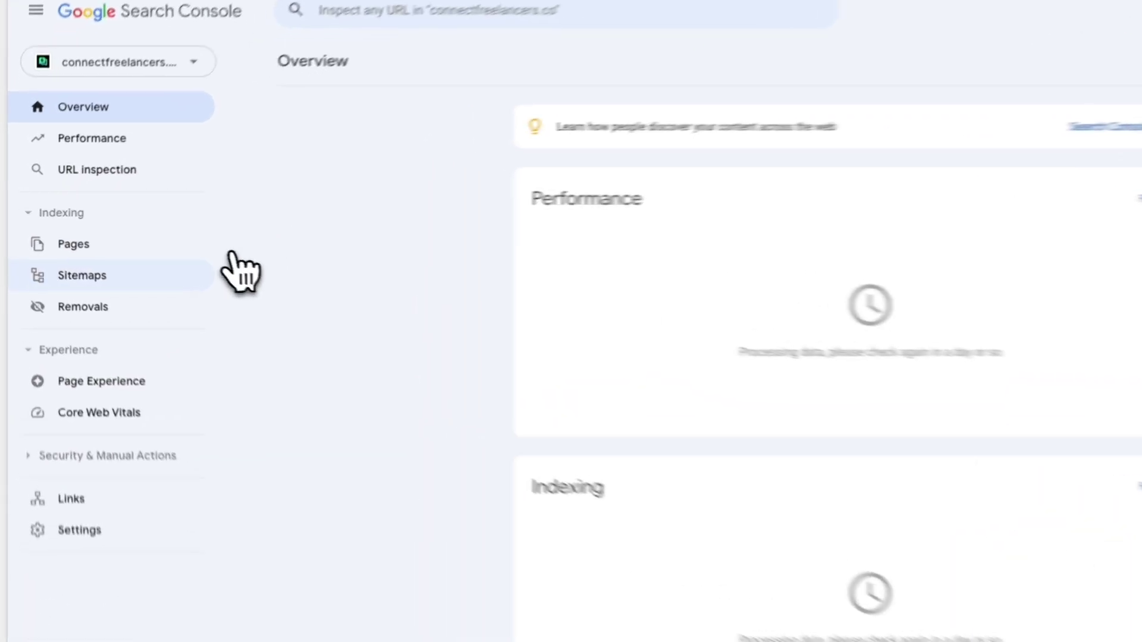
left_click(119, 261)
left_click(516, 188)
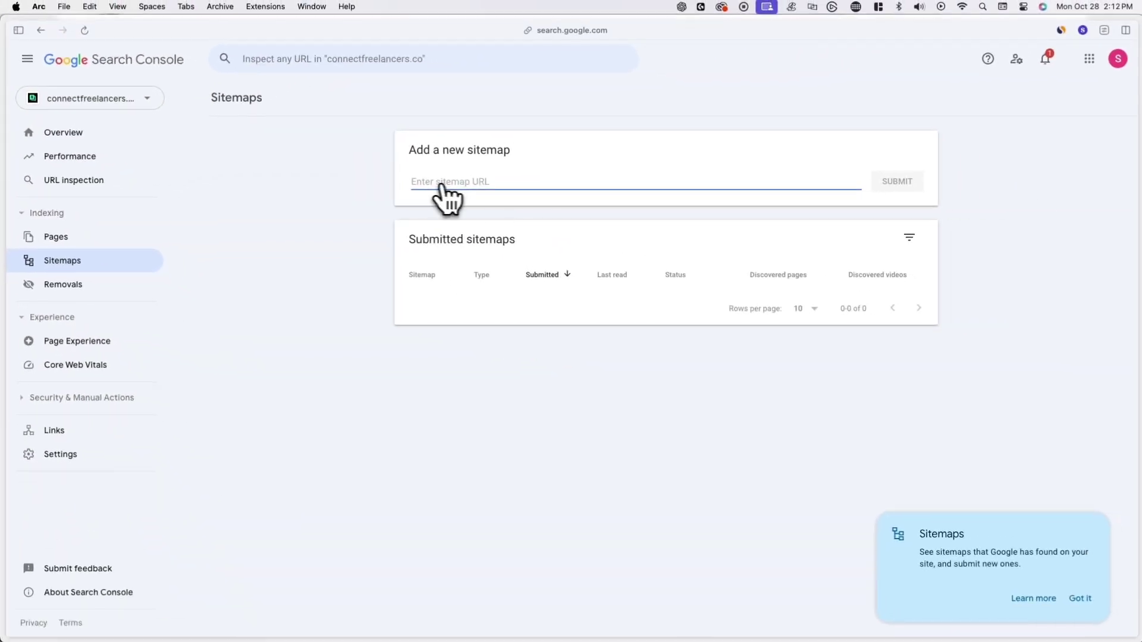
key("super+v")
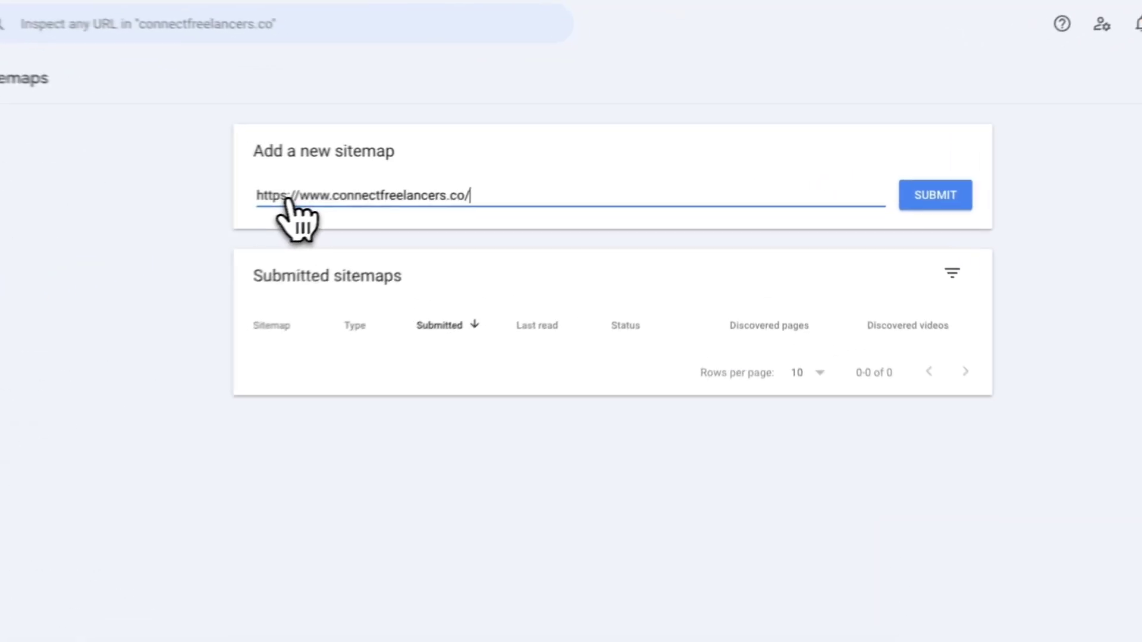
type("sitemap.xml")
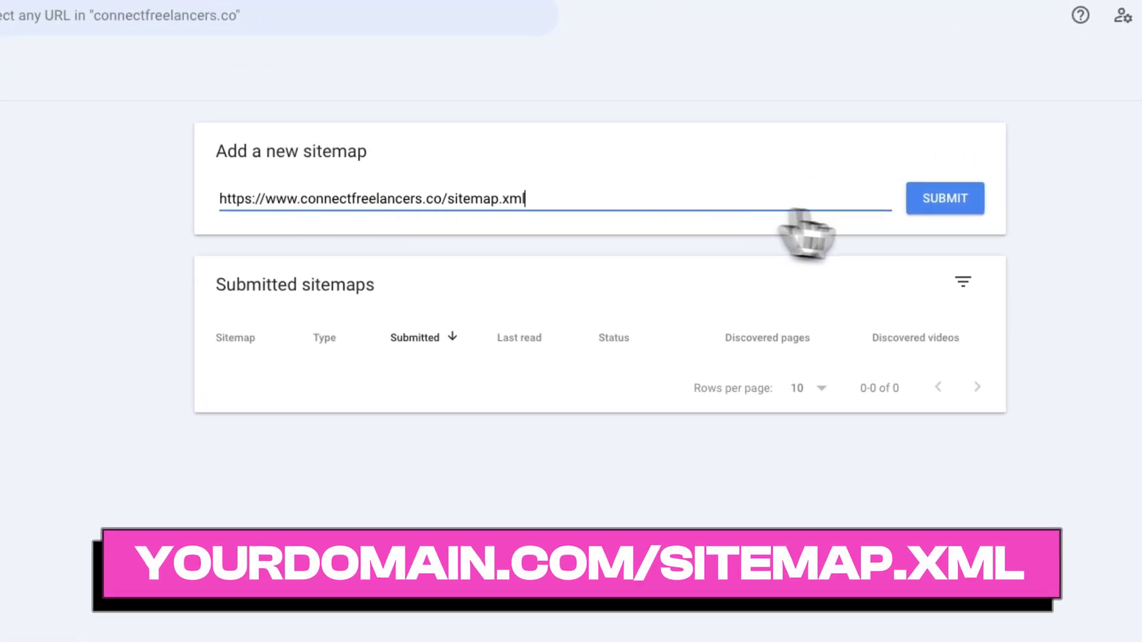
left_click(964, 212)
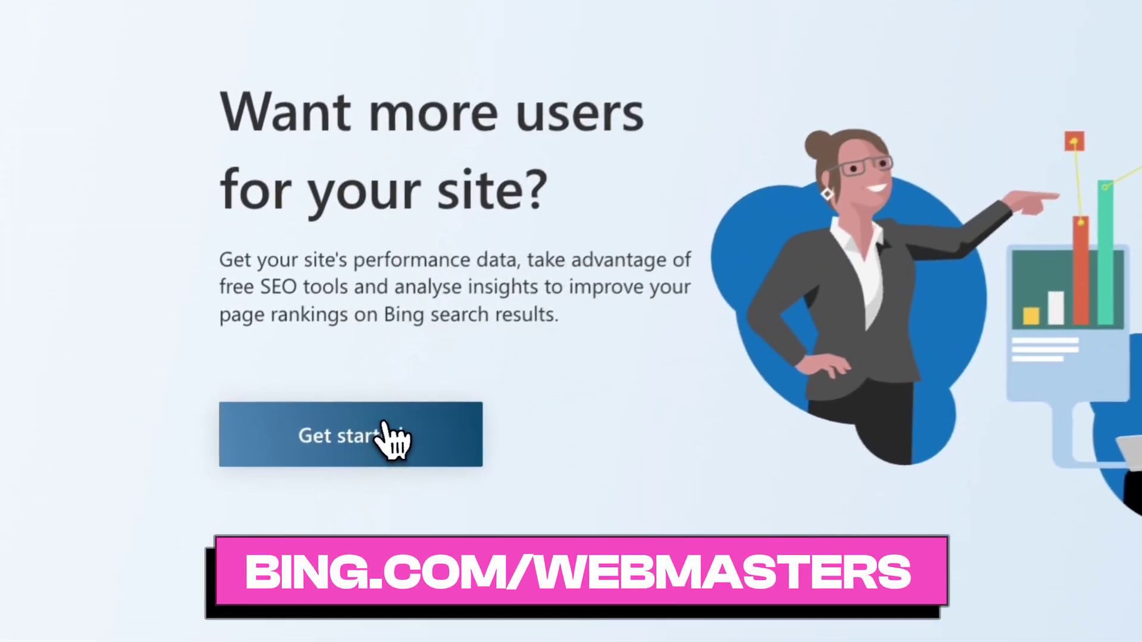
Step: Sign in to Bing Webmaster Tools with a Google account
left_click(297, 474)
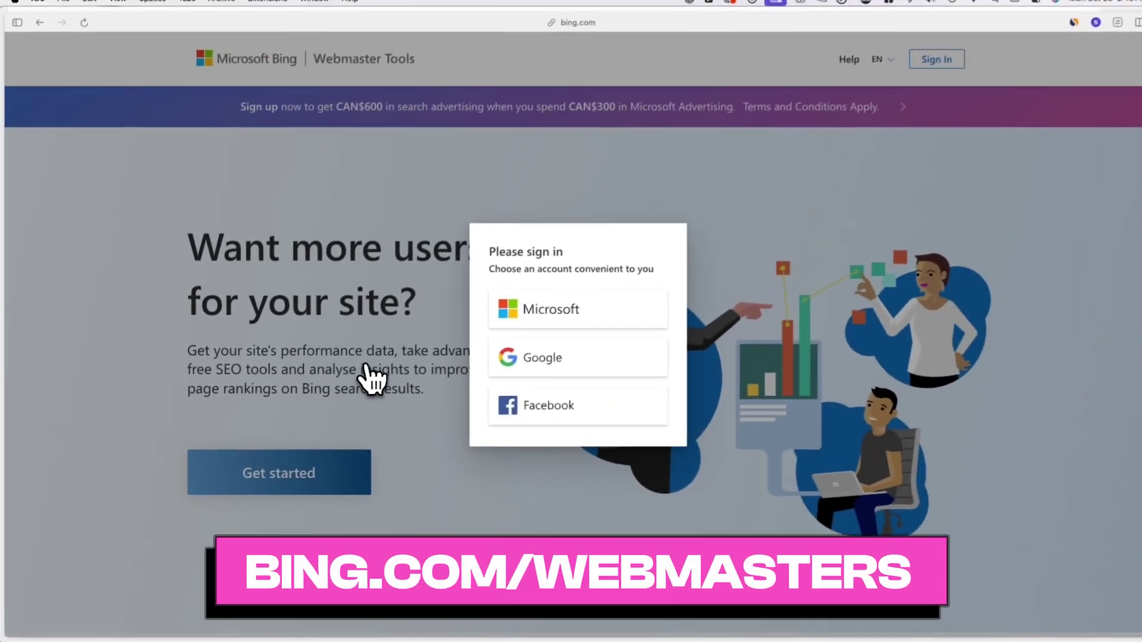
left_click(601, 331)
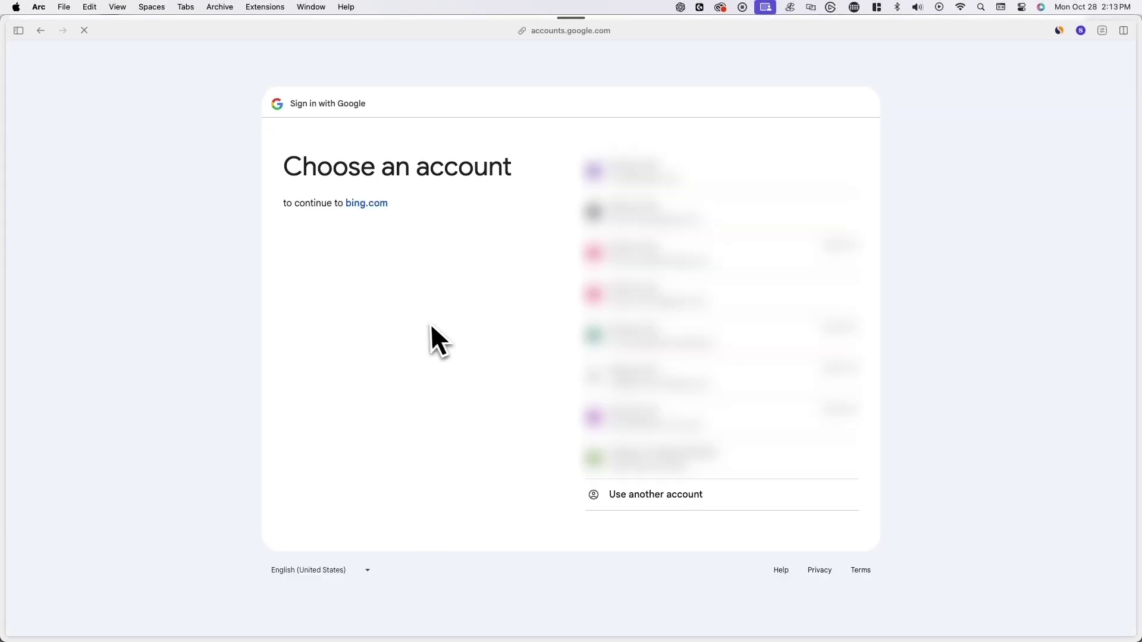
left_click(576, 307)
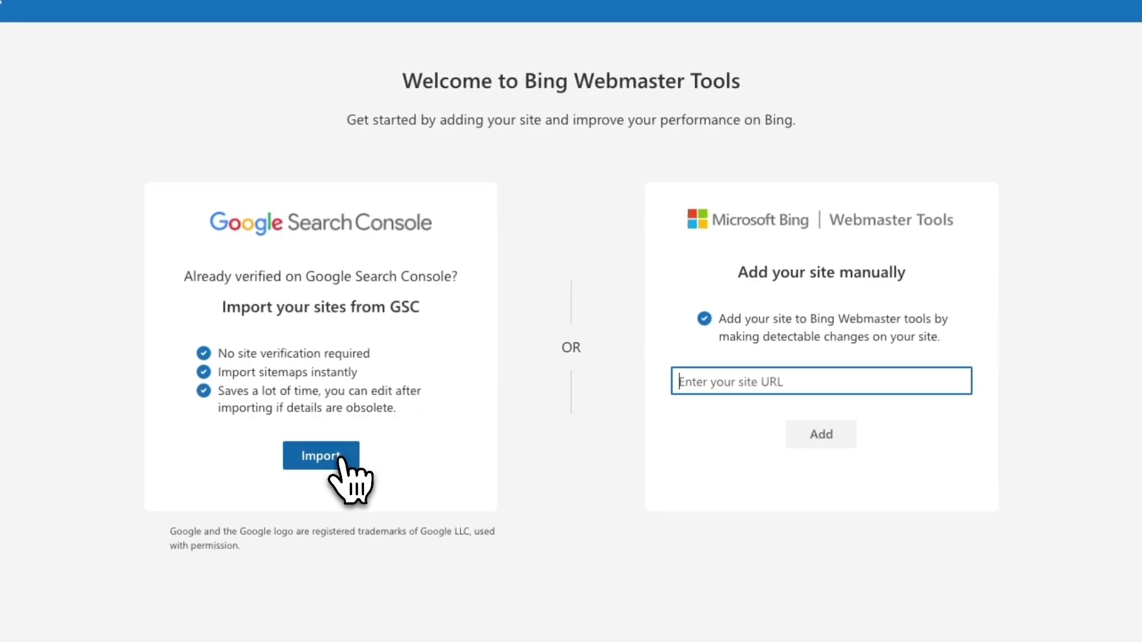
Step: Import connectfreelancers.co from Google Search Console into Bing, granting access to its data
left_click(341, 456)
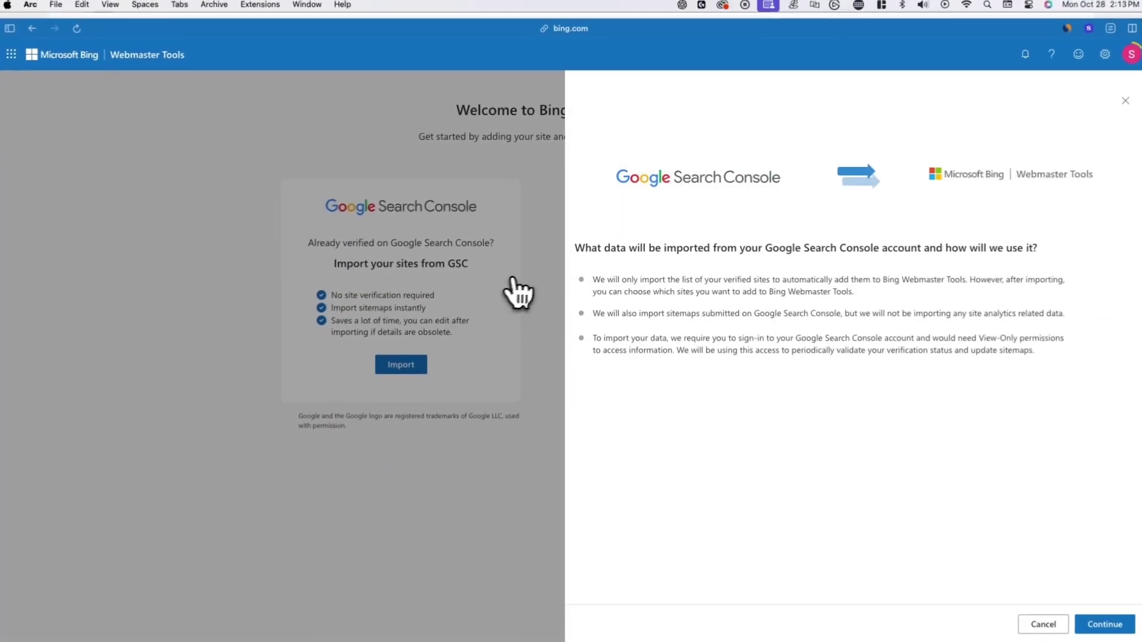
left_click(1094, 618)
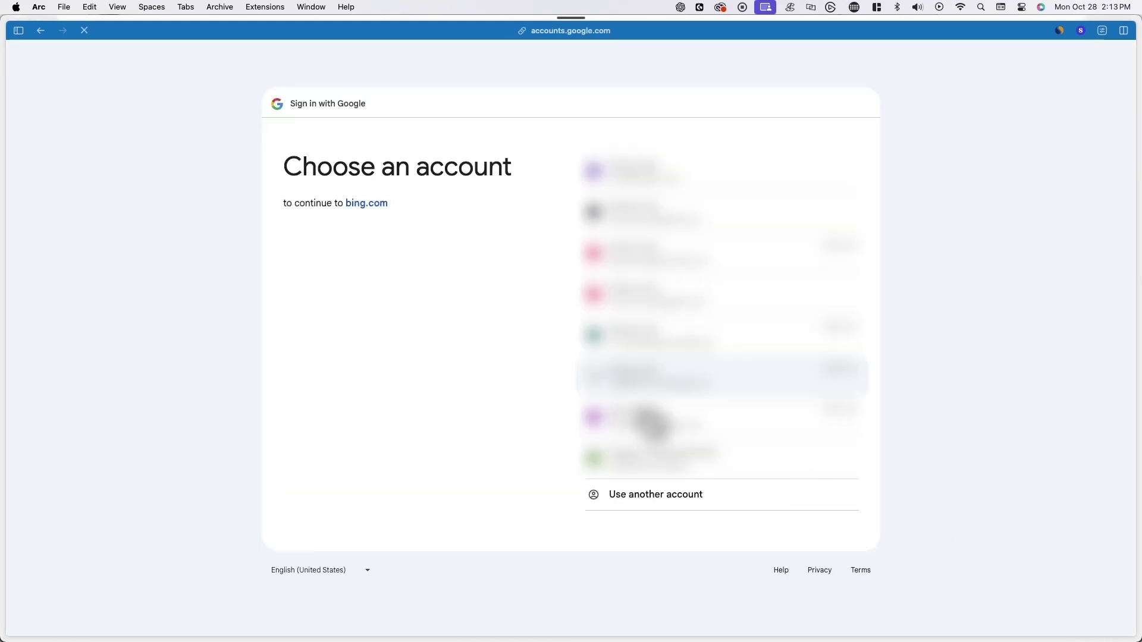
left_click(630, 327)
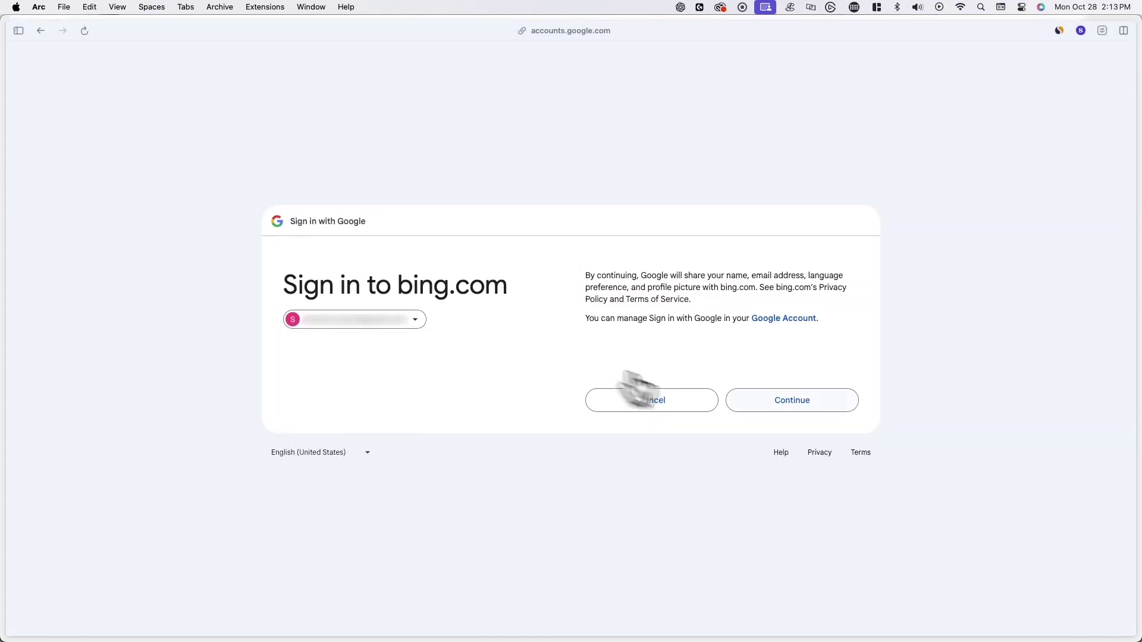
left_click(786, 478)
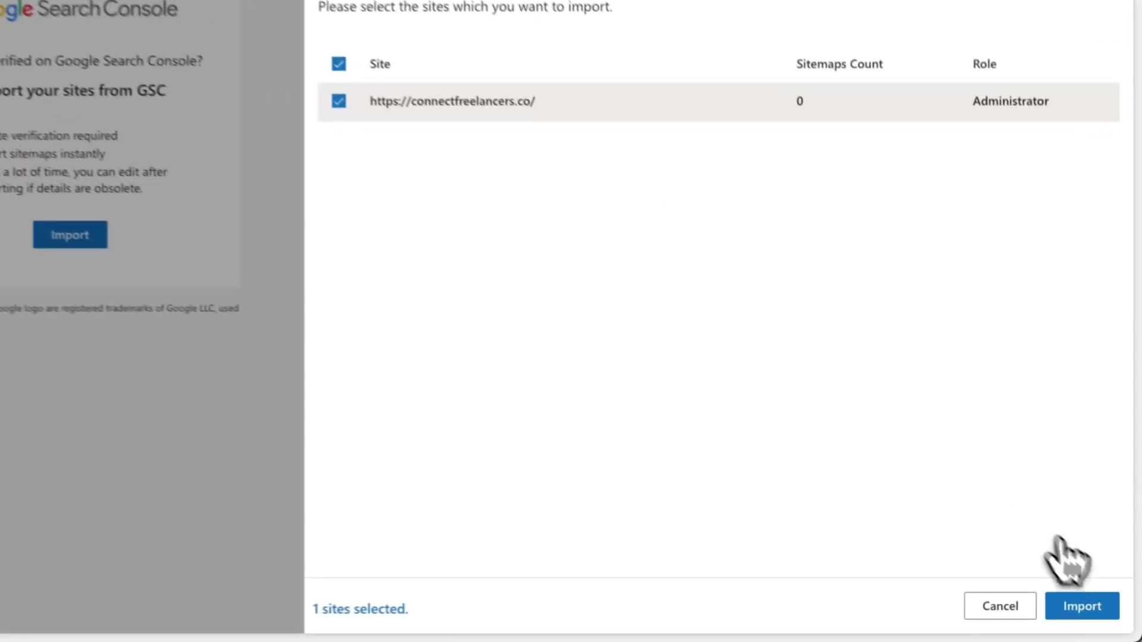
left_click(1090, 605)
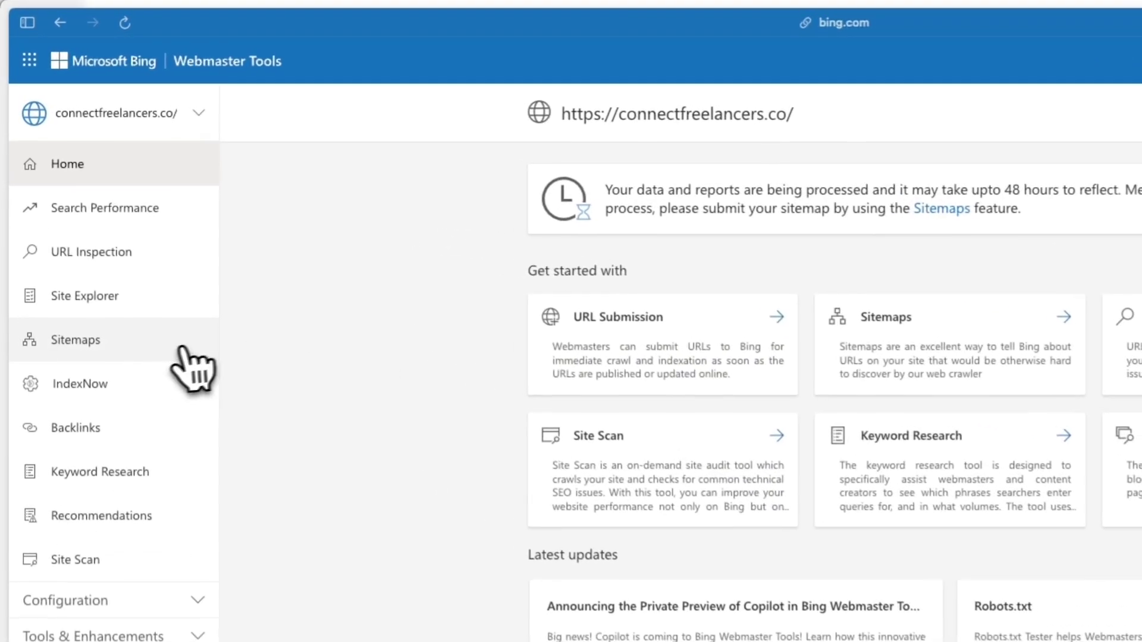
left_click(156, 312)
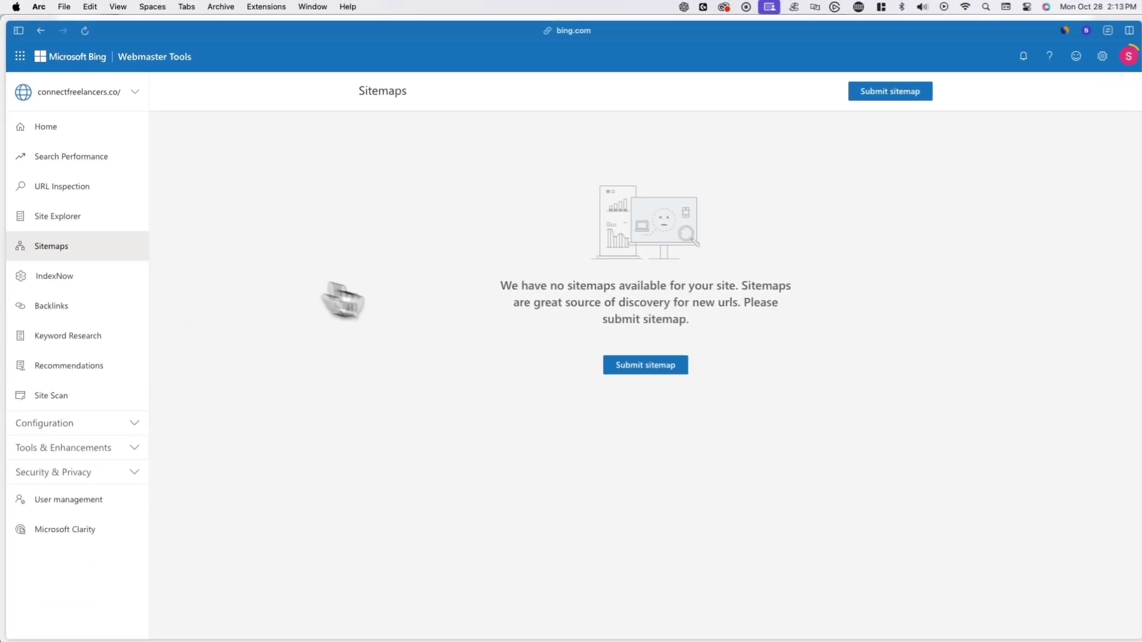
left_click(654, 380)
left_click(616, 322)
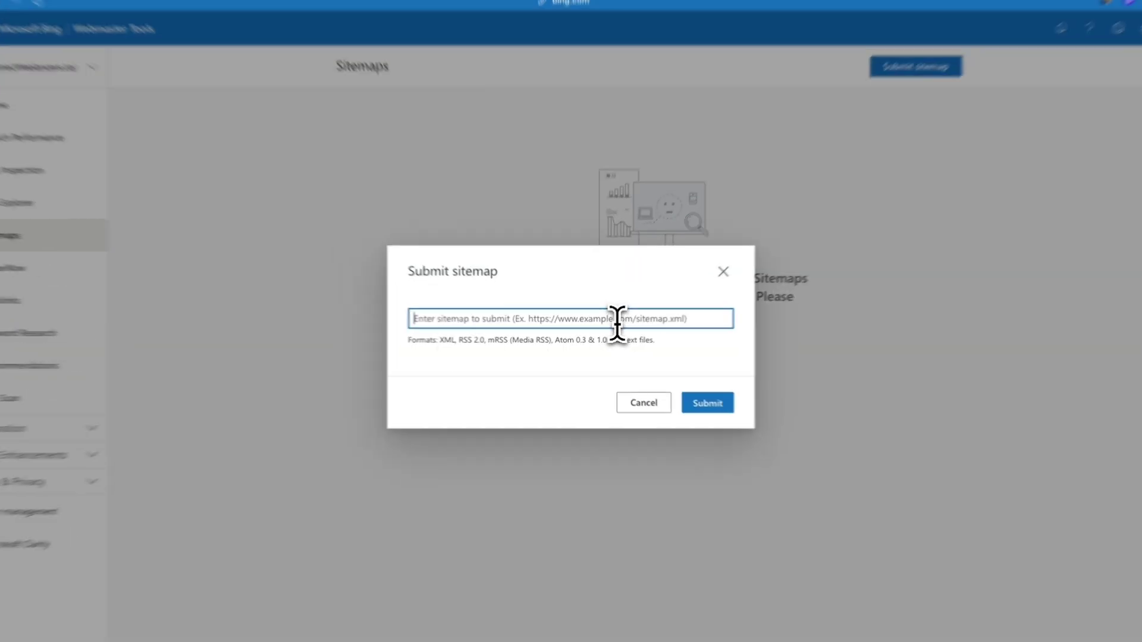
type("https://www.connectfreelancers.co/")
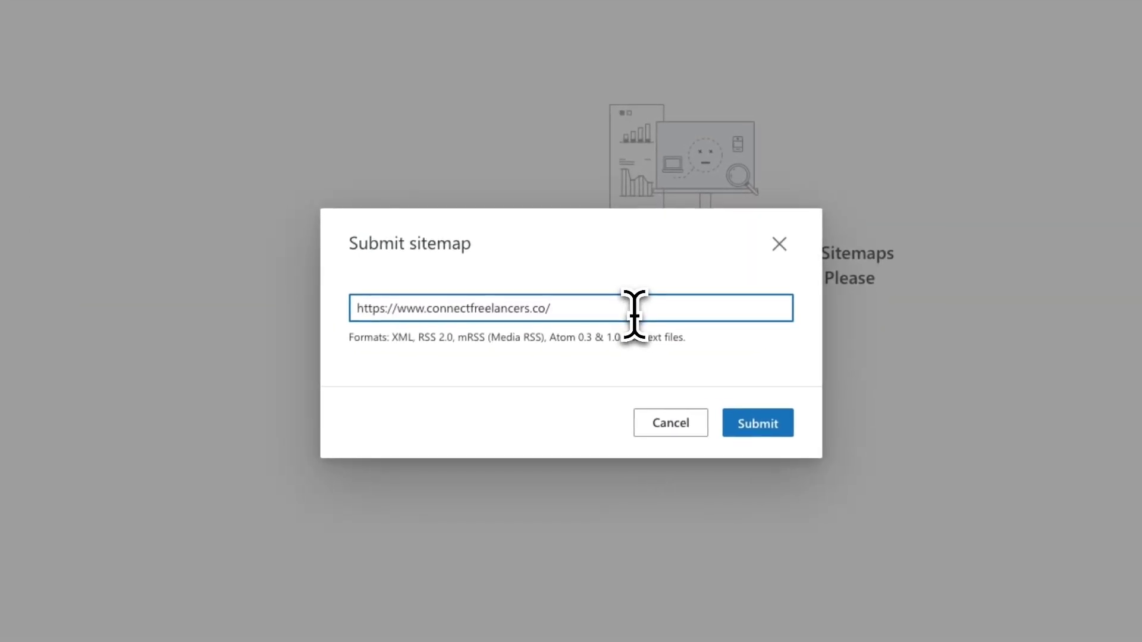
type("site")
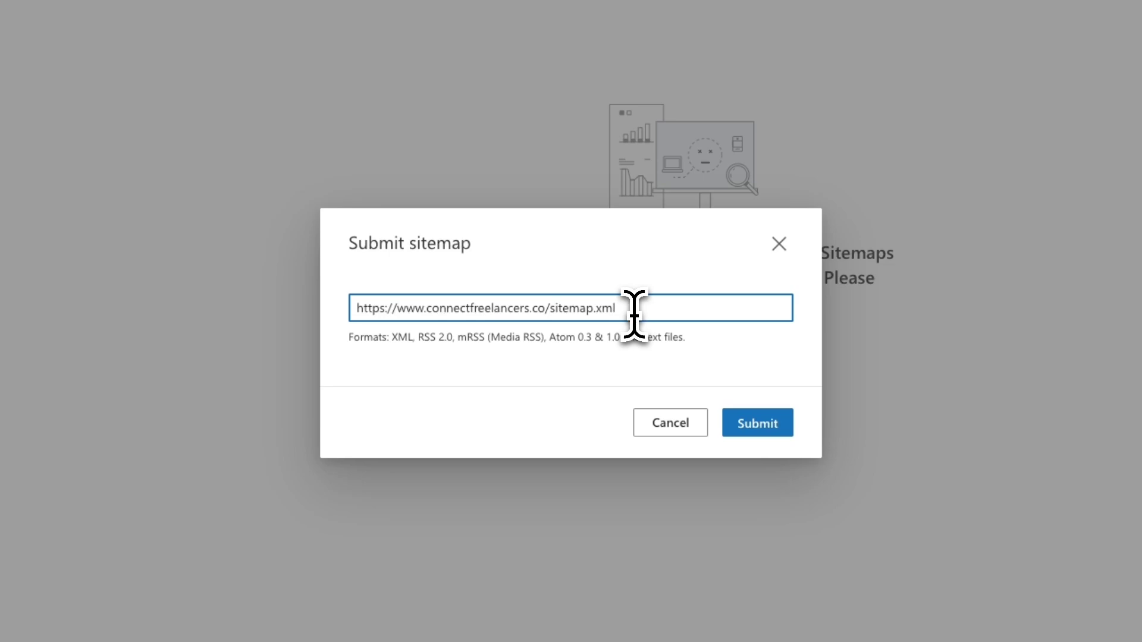
left_click(751, 422)
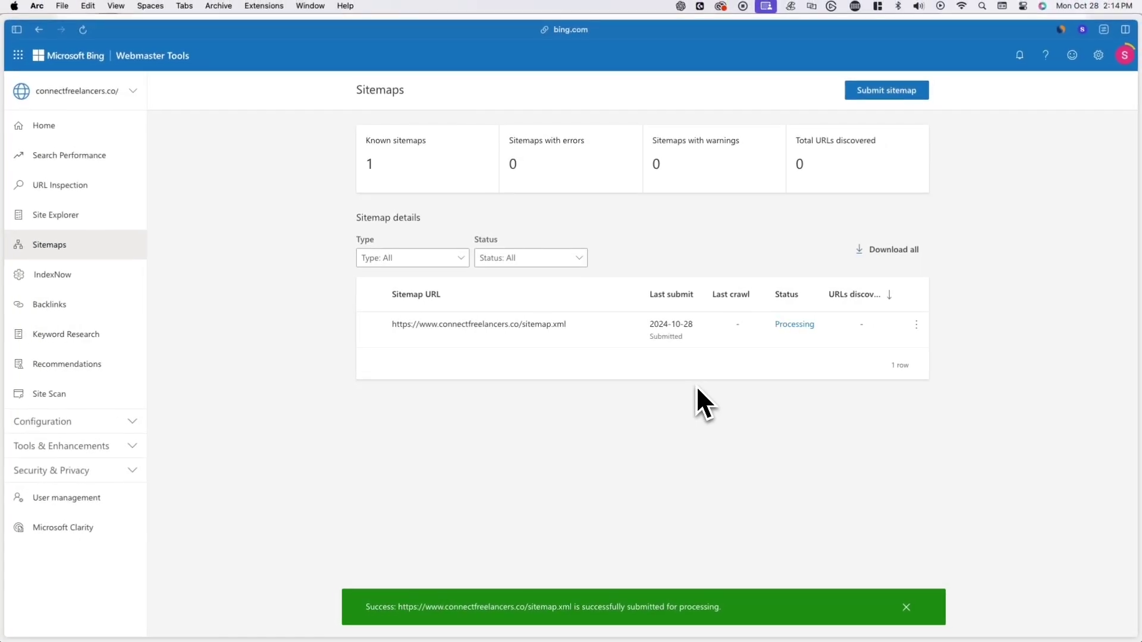